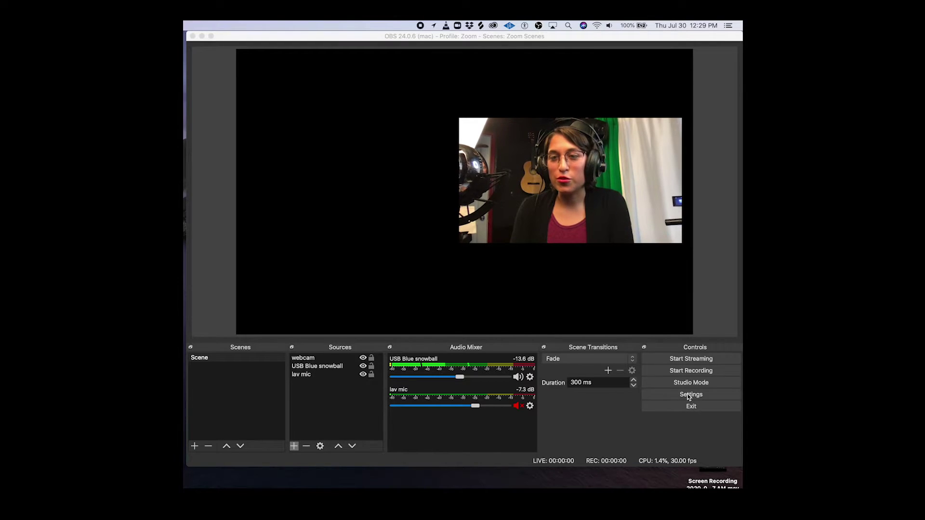
- In OBS audio settings, set Desktop Audio to Soundflower (2ch) and save
left_click(691, 395)
left_click(291, 157)
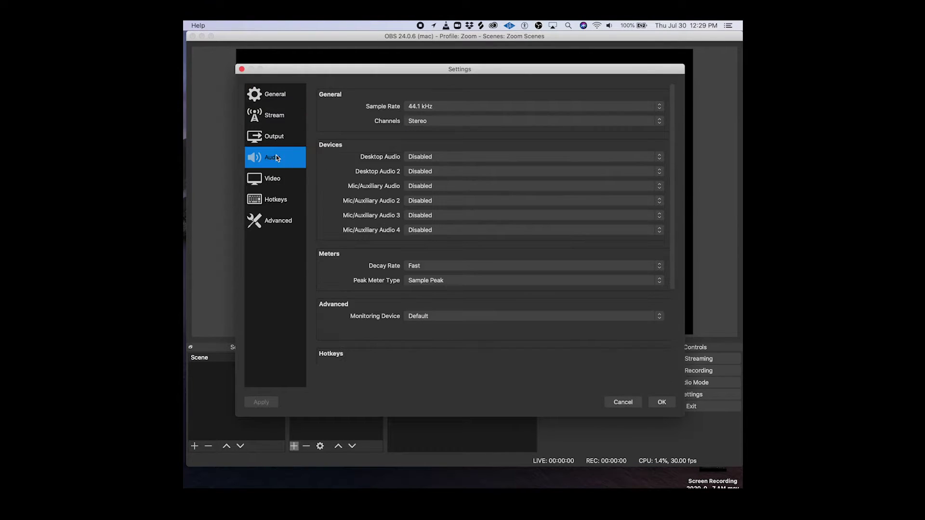
left_click(428, 157)
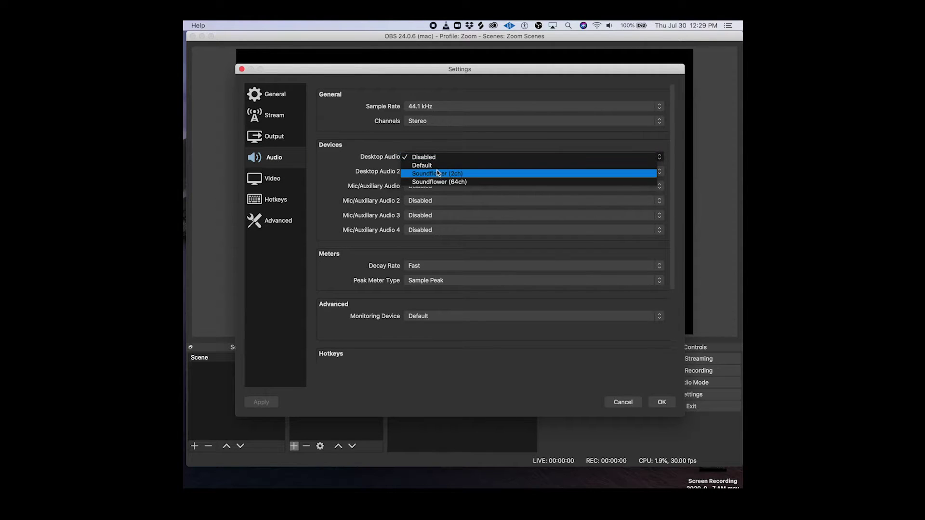
left_click(438, 175)
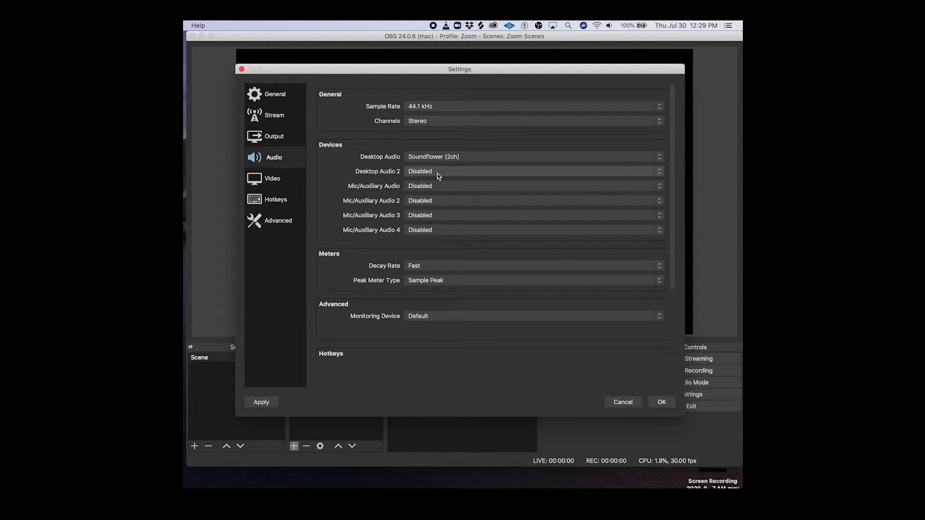
left_click(662, 402)
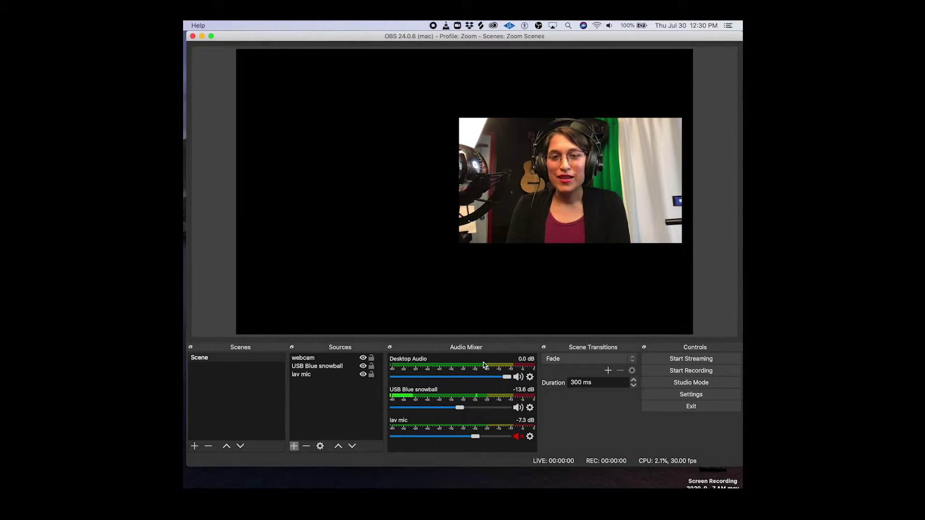
left_click(531, 376)
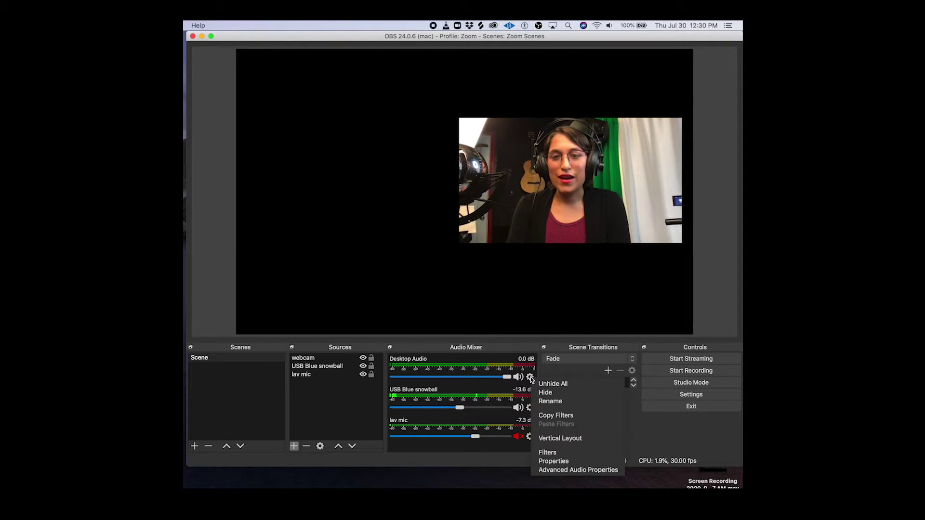
left_click(578, 470)
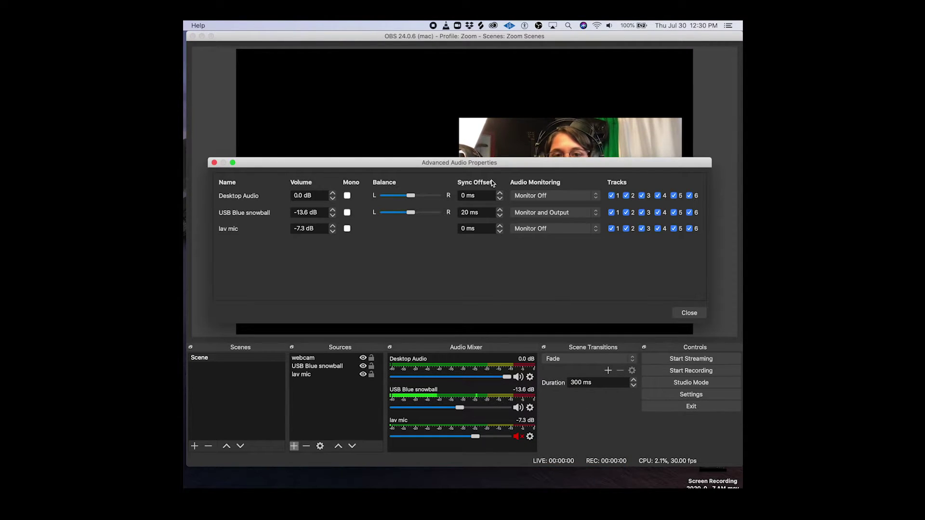
left_click(594, 196)
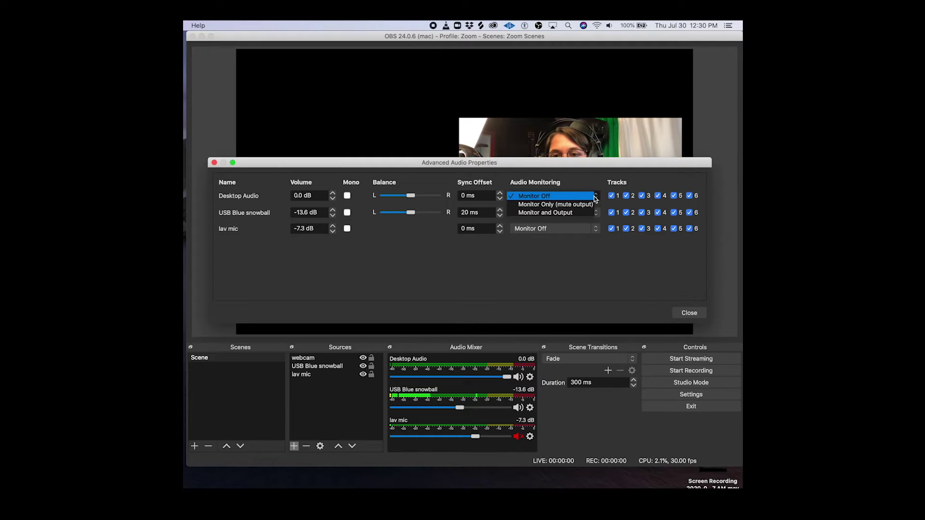
left_click(593, 196)
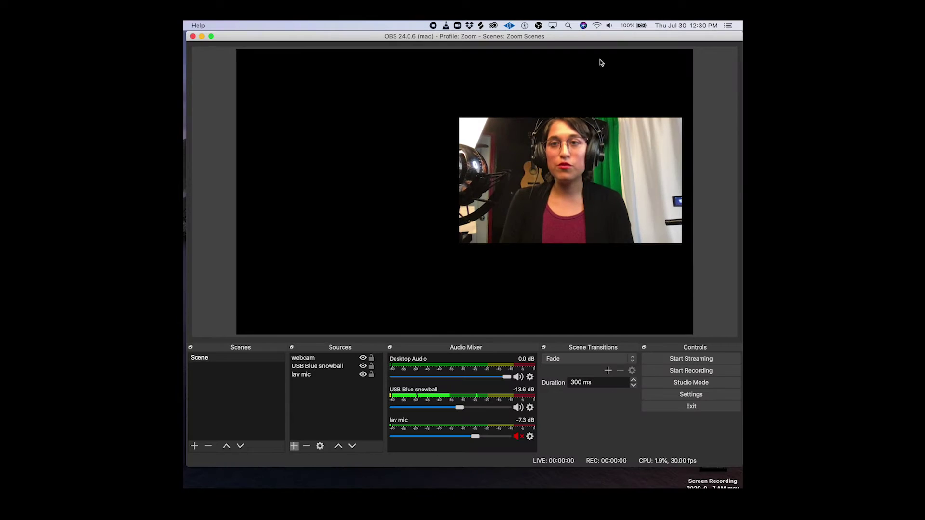
- Launch Audio MIDI Setup through Spotlight search
key("super+space")
type("audio M")
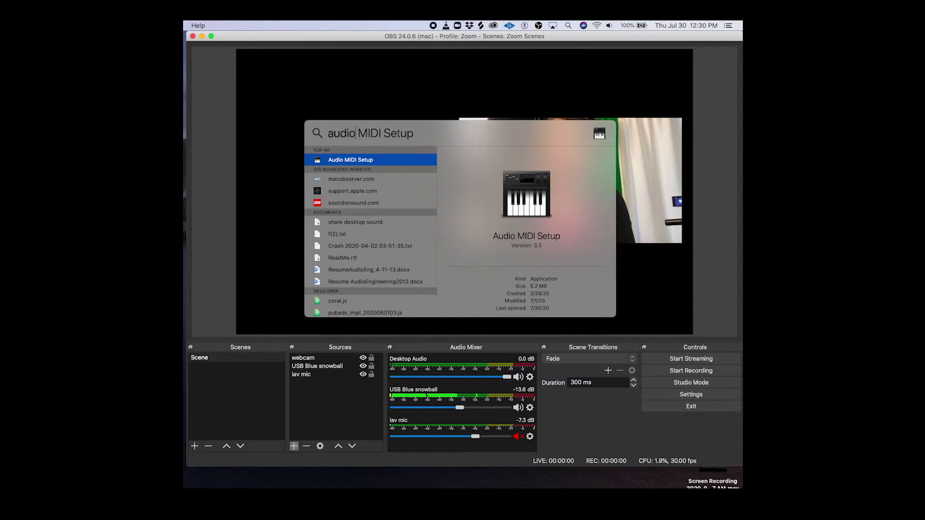
type("IDI setup")
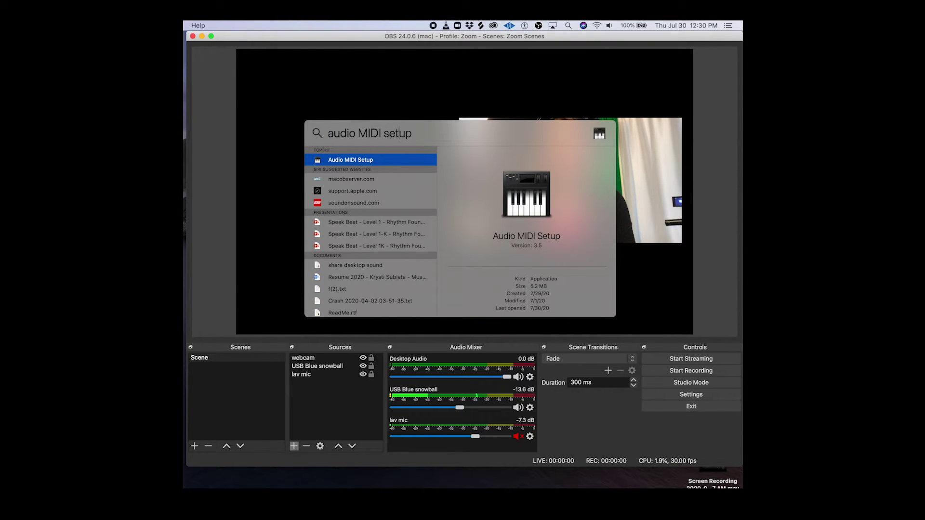
key("Return")
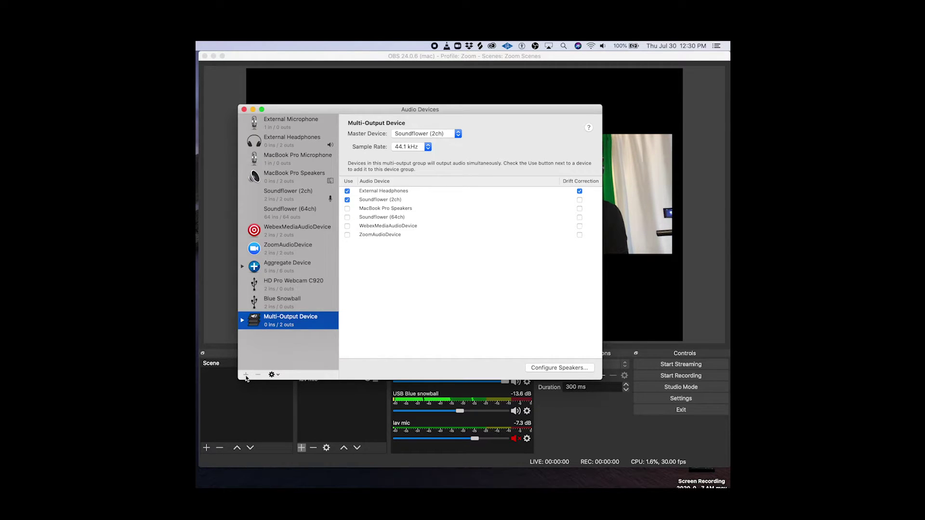
- Create a Multi-Output Device combining External Headphones and Soundflower (2ch)
left_click(246, 376)
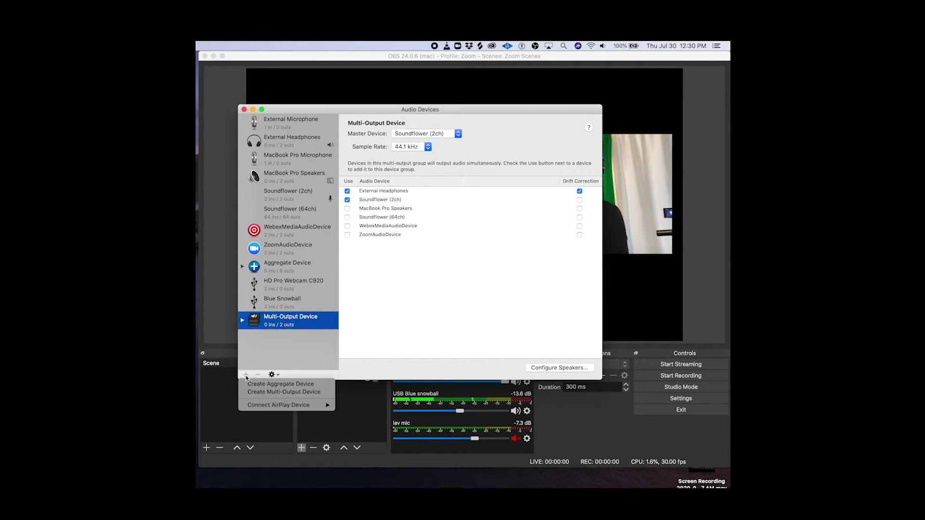
left_click(273, 393)
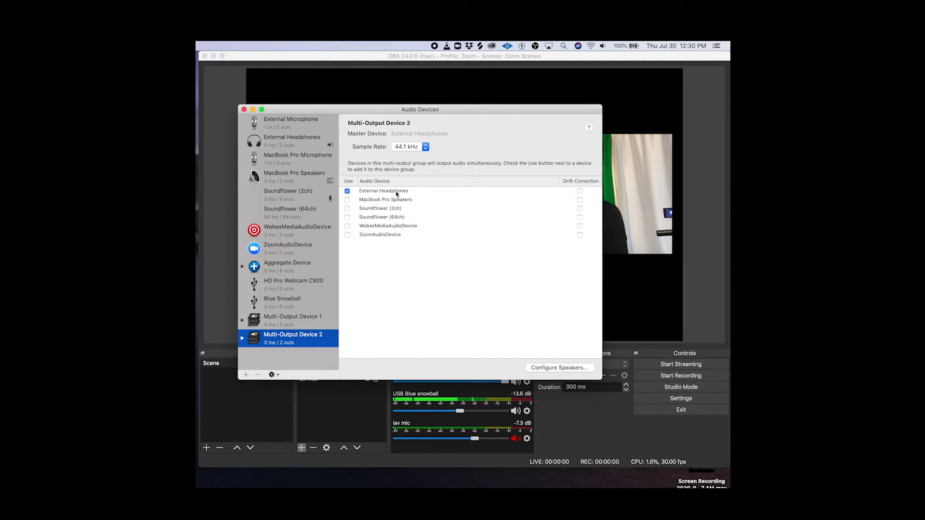
left_click(347, 208)
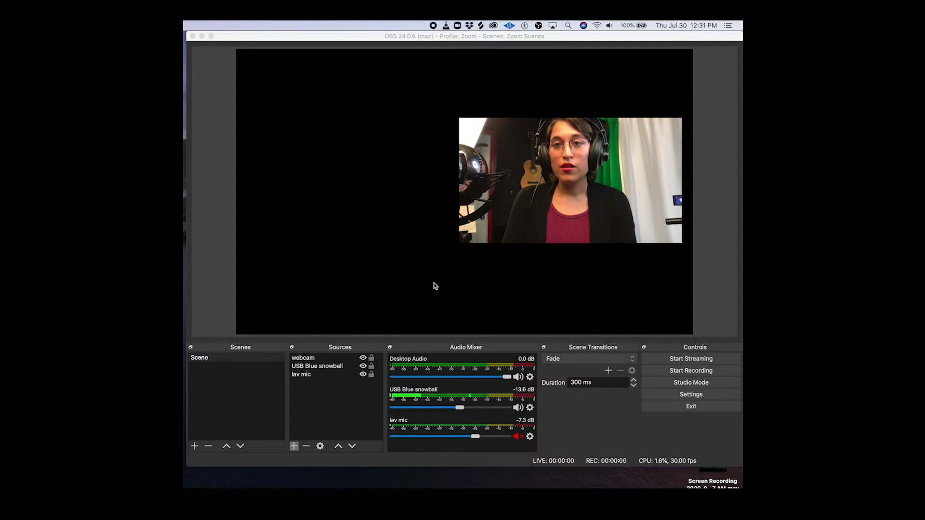
- Switch the Mac's sound output to the Multi-Output Device from the menu-bar volume control
left_click(610, 25)
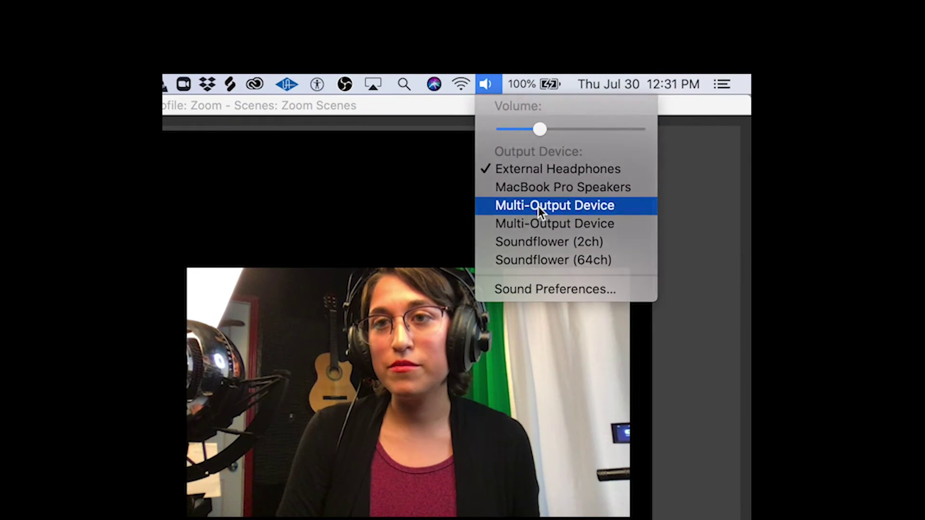
left_click(636, 87)
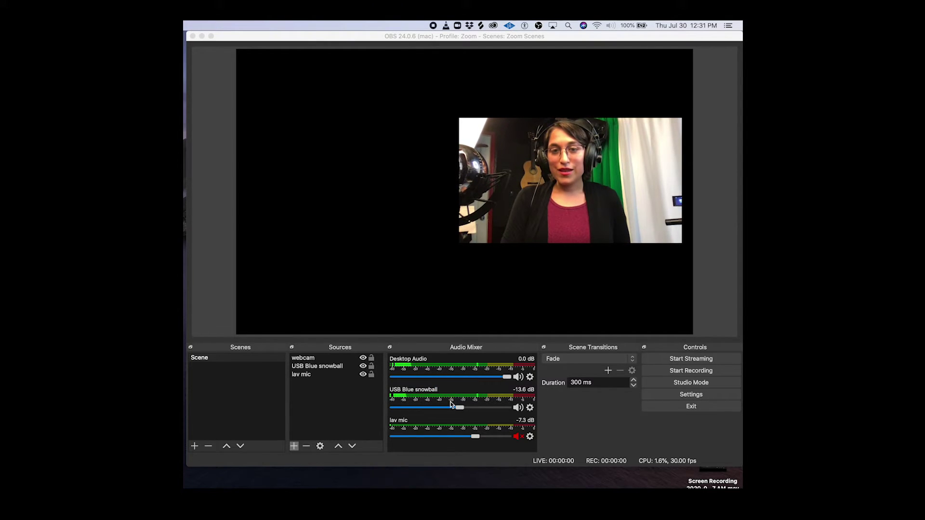
mouse_move(727, 405)
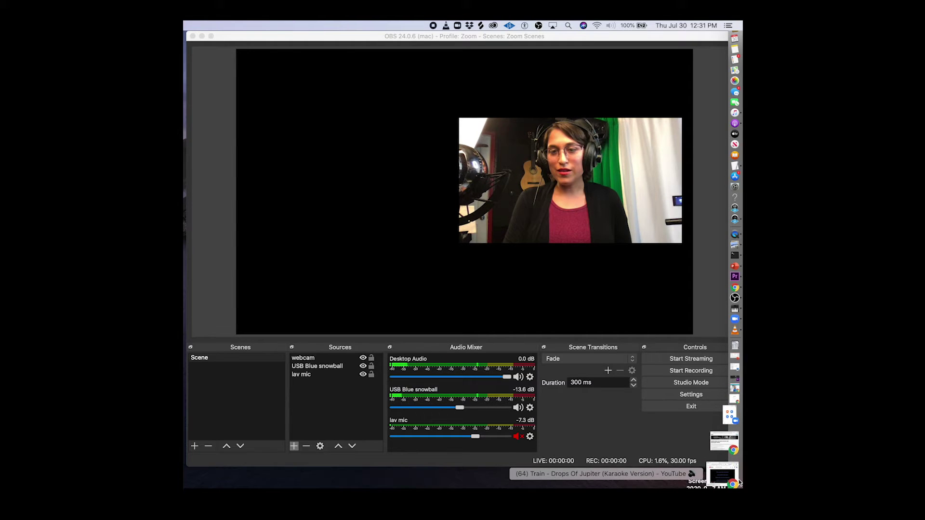
- Restore and shrink the Drops Of Jupiter karaoke window, then mute the USB Blue snowball channel
left_click(736, 481)
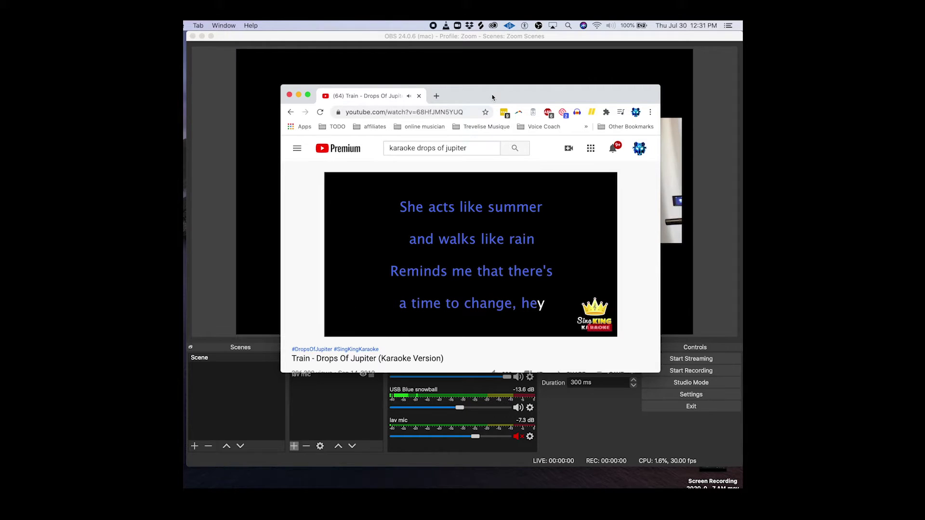
left_click_drag(493, 97, 330, 50)
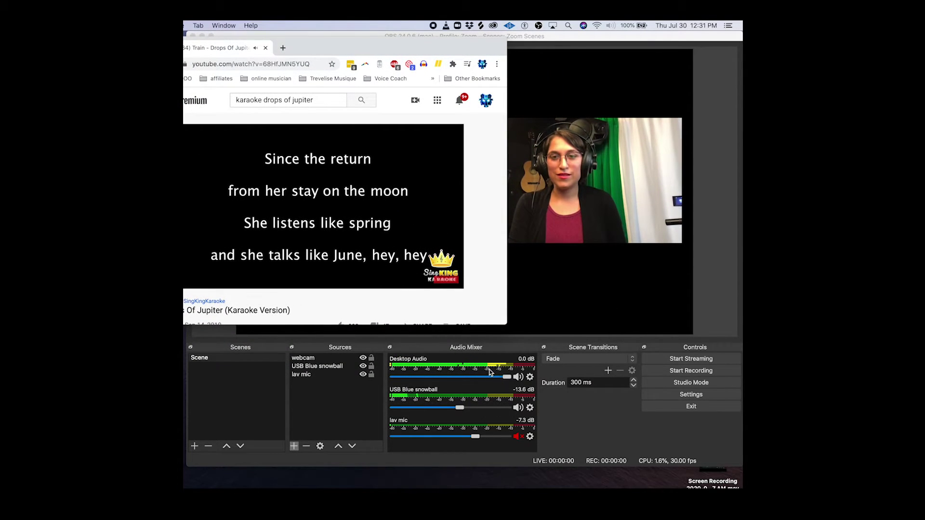
left_click_drag(364, 47, 420, 43)
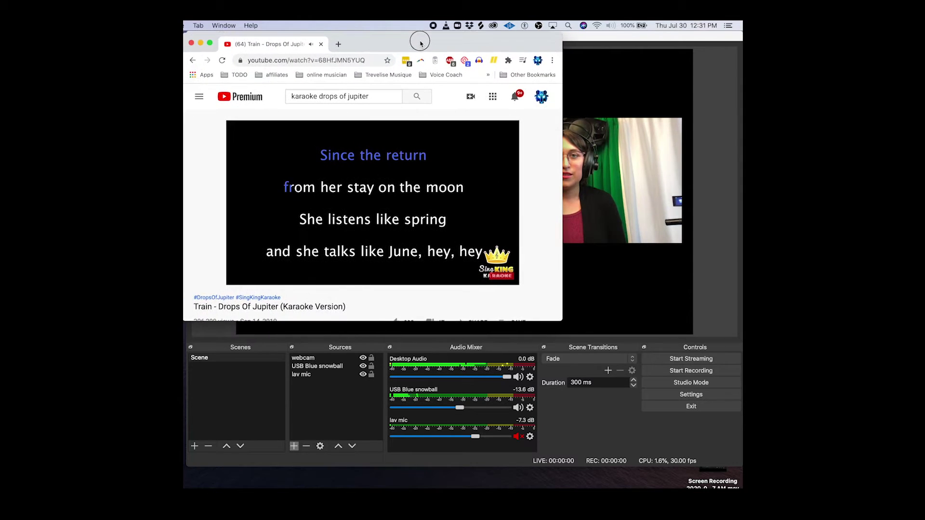
left_click_drag(561, 34, 477, 65)
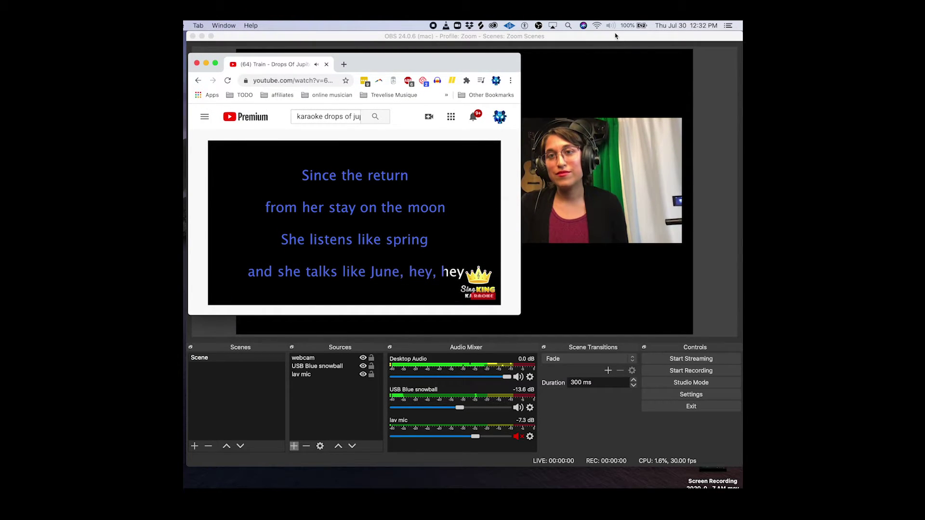
left_click(518, 409)
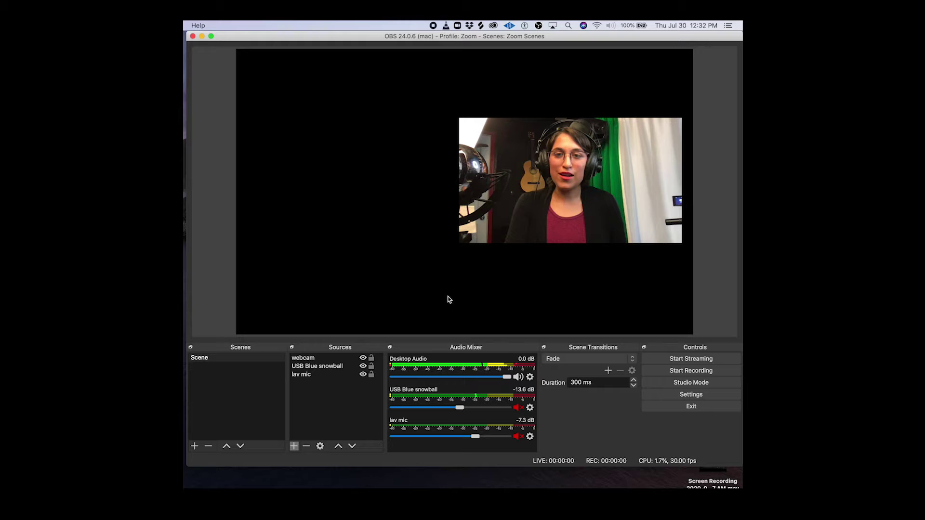
- Pause the YouTube karaoke video and return to OBS
left_click_drag(237, 33, 279, 37)
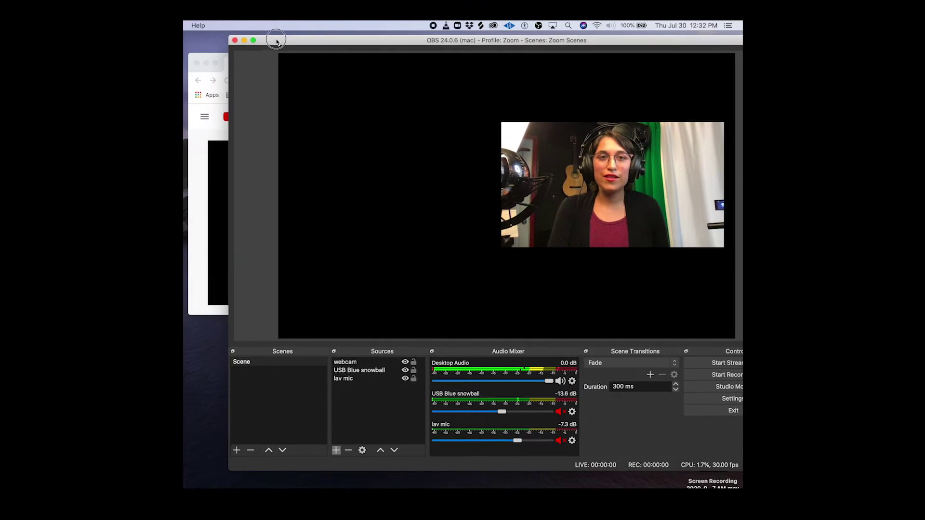
left_click(193, 151)
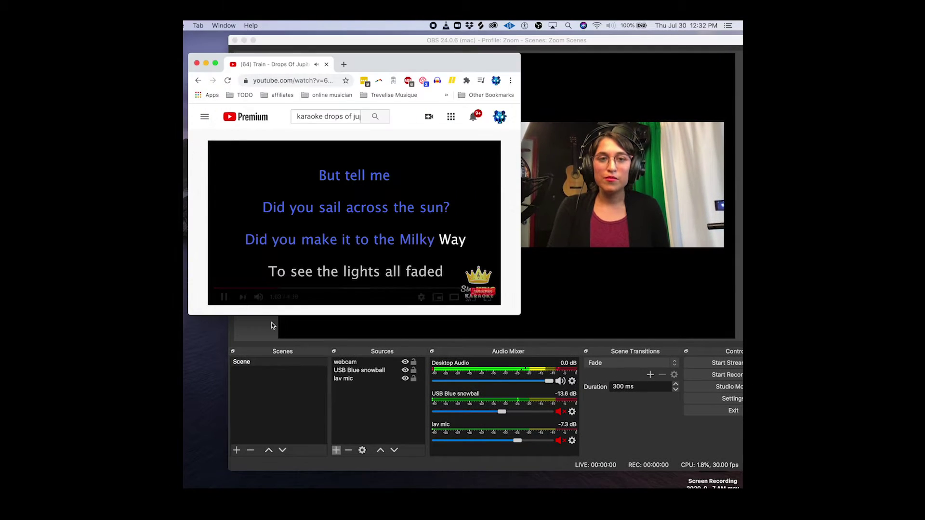
left_click(224, 297)
left_click(611, 415)
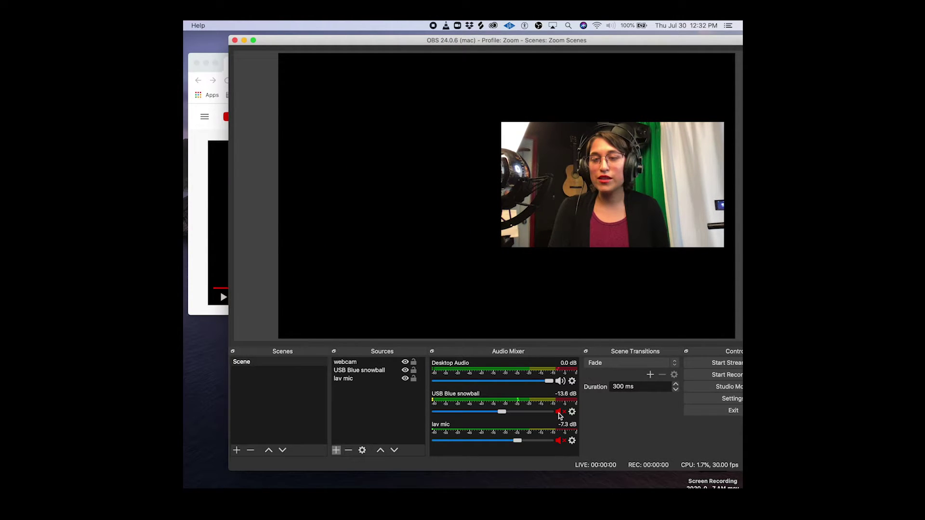
- Raise USB Blue snowball to -7.0 dB, unmute it, and open Advanced Audio Properties
left_click_drag(502, 412, 518, 412)
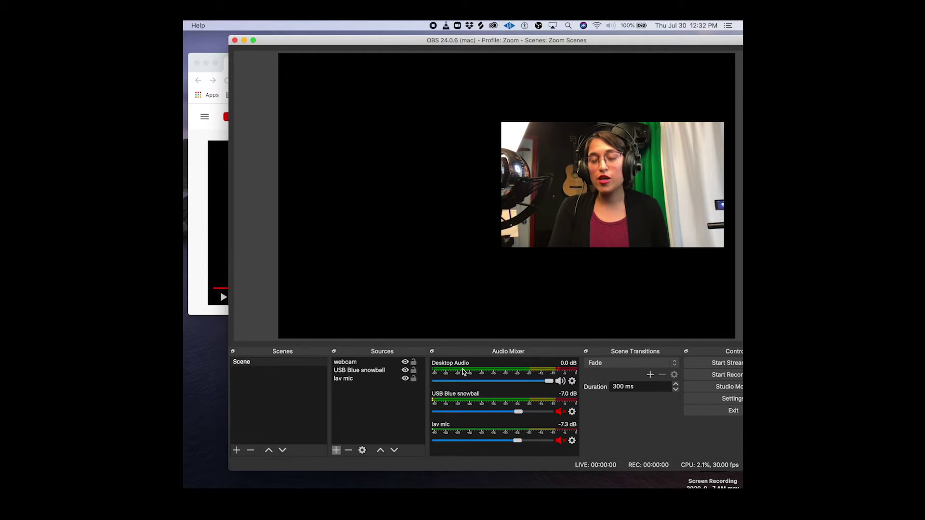
left_click(560, 412)
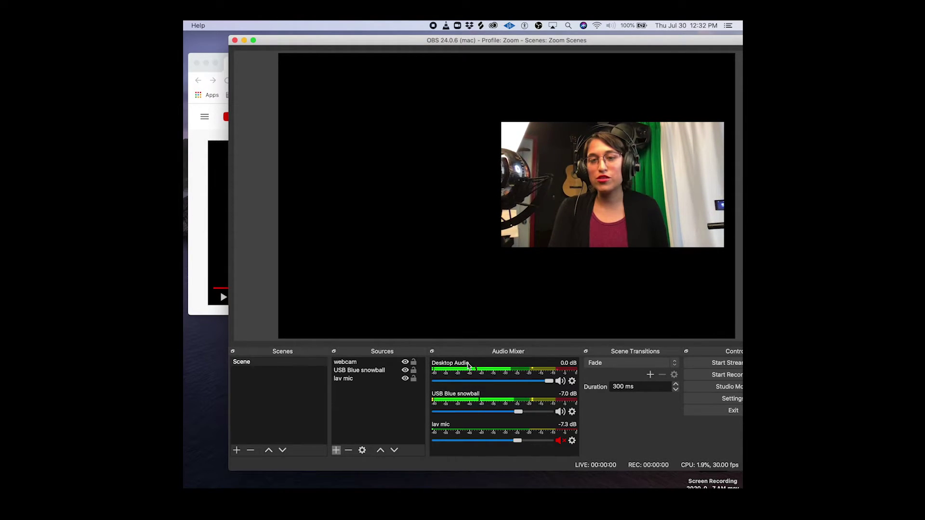
left_click(572, 412)
left_click(592, 406)
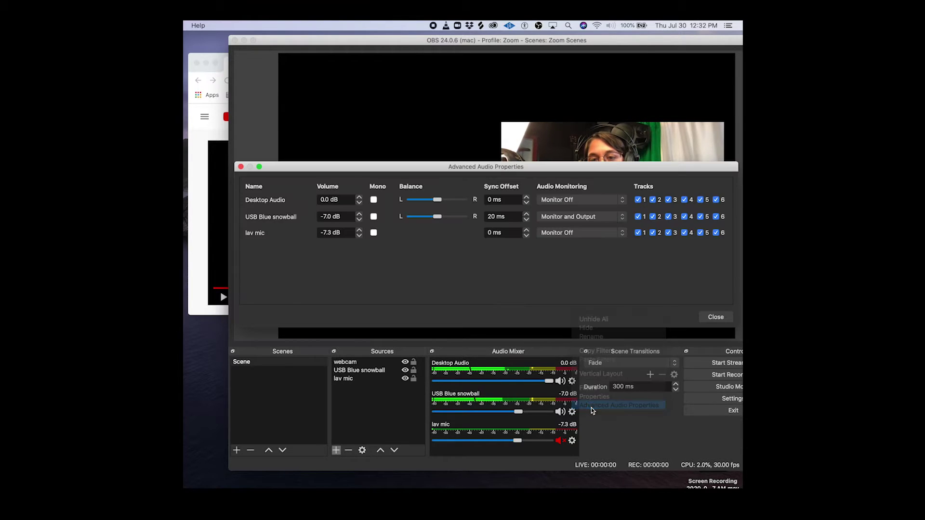
- Set USB Blue snowball's Audio Monitoring to Monitor Off and close the dialog
left_click(584, 216)
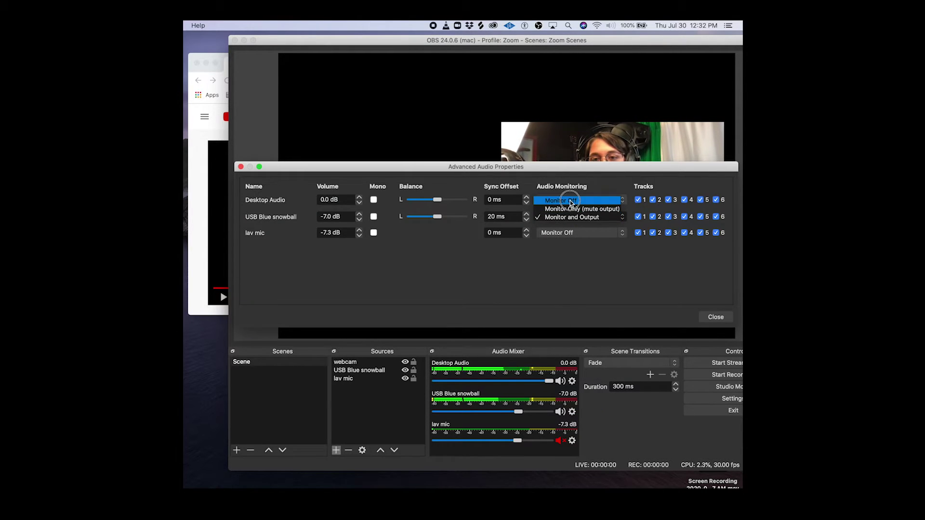
left_click(570, 201)
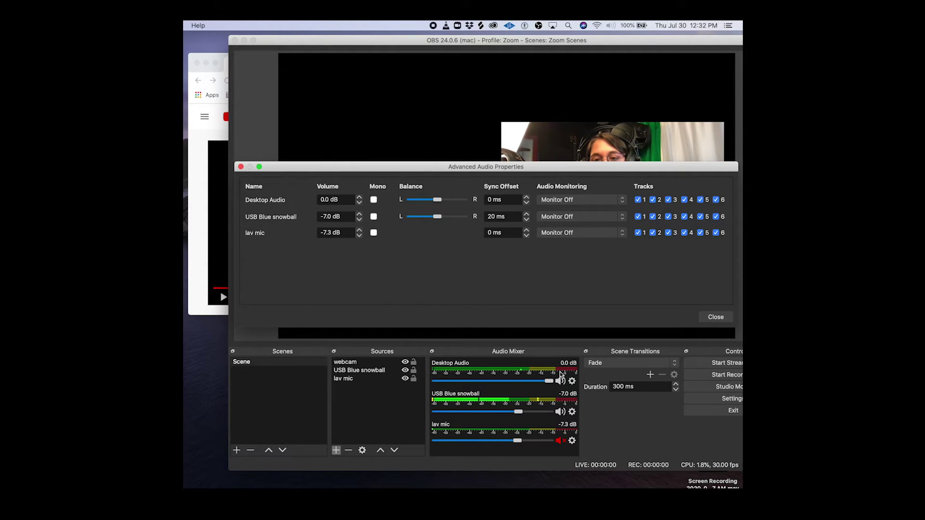
left_click(240, 166)
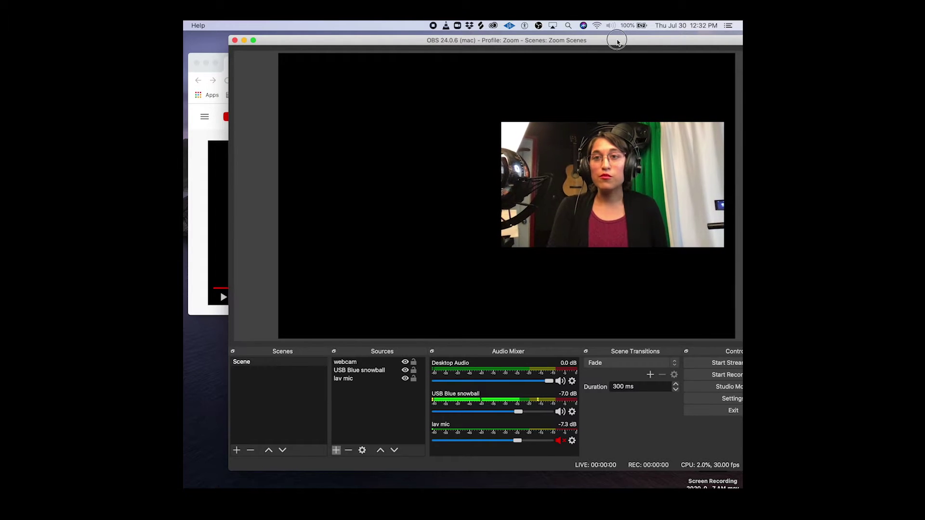
- Set the USB Blue snowball fader to -6.3 dB and Desktop Audio to -6.1 dB
left_click_drag(615, 40, 587, 39)
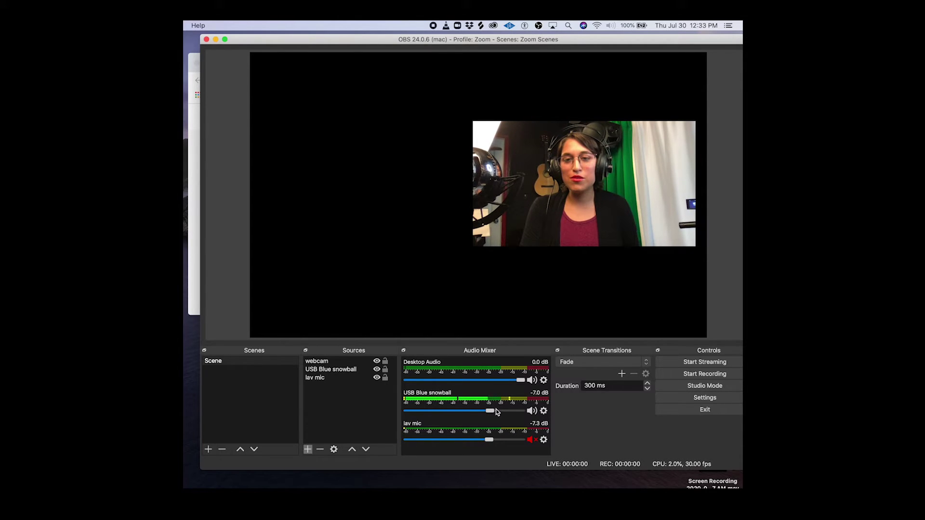
left_click_drag(491, 411, 491, 412)
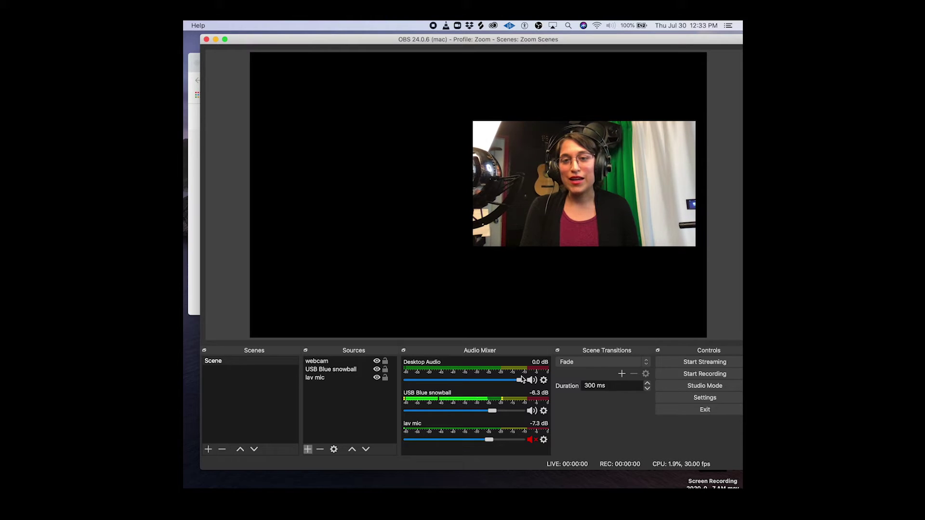
left_click_drag(520, 382, 492, 380)
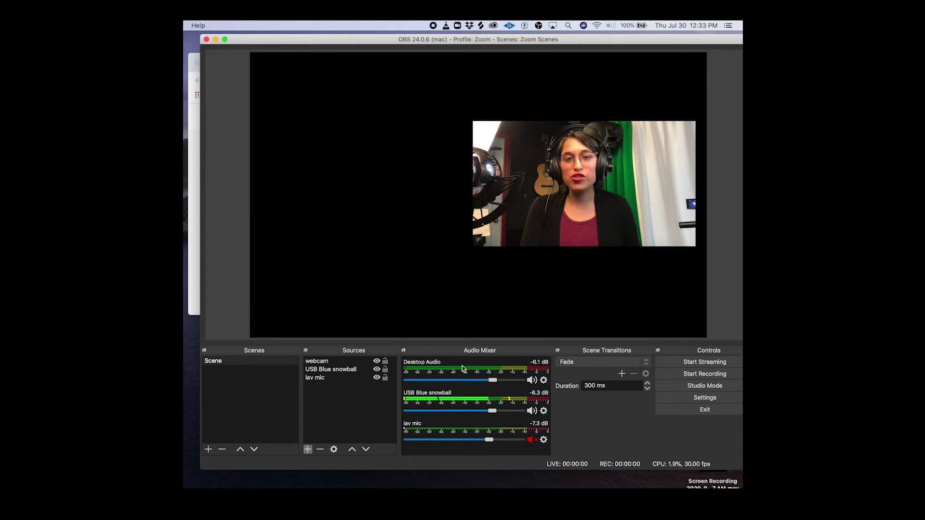
left_click(196, 270)
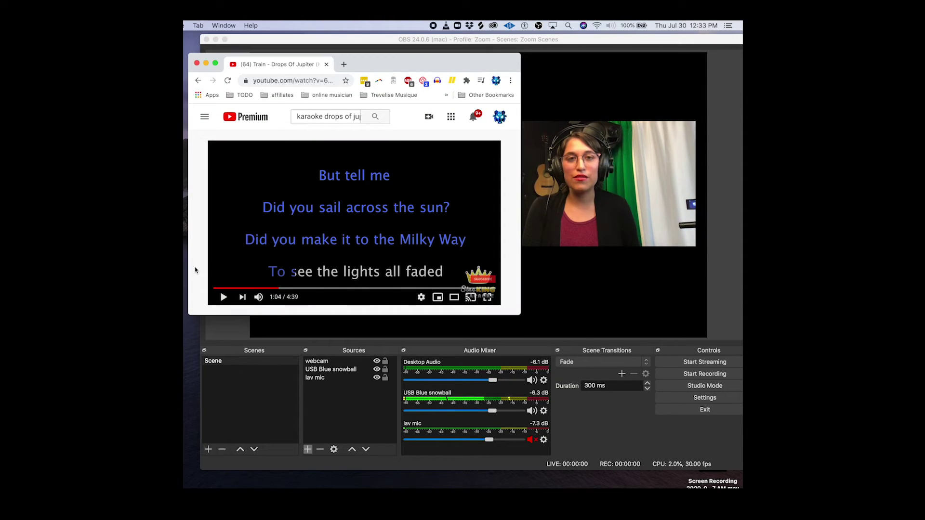
- Play the karaoke video, pause it at 1:16, and move the browser window down-right
left_click(224, 297)
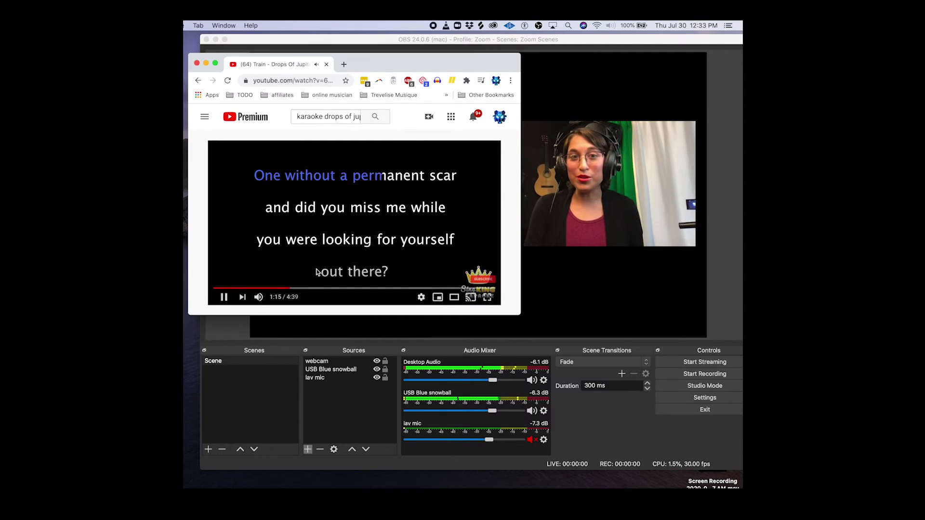
left_click(223, 297)
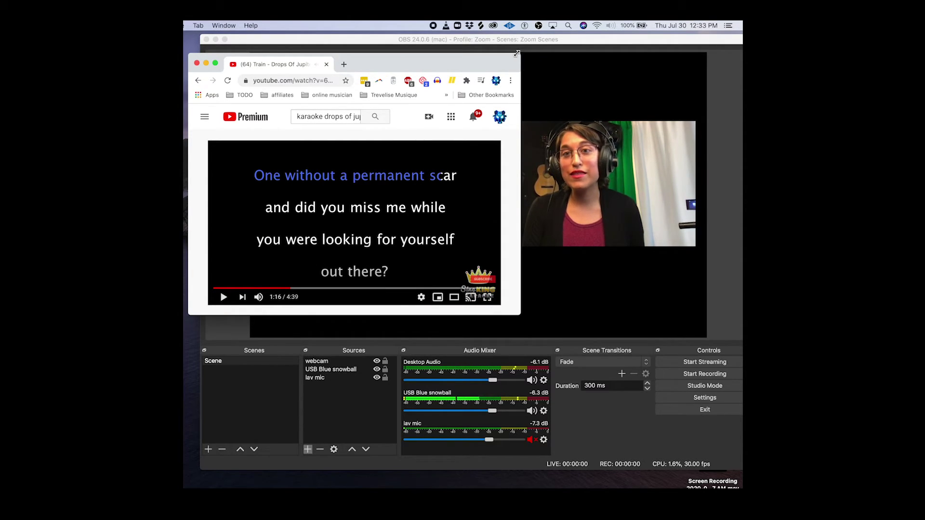
left_click_drag(502, 64, 515, 80)
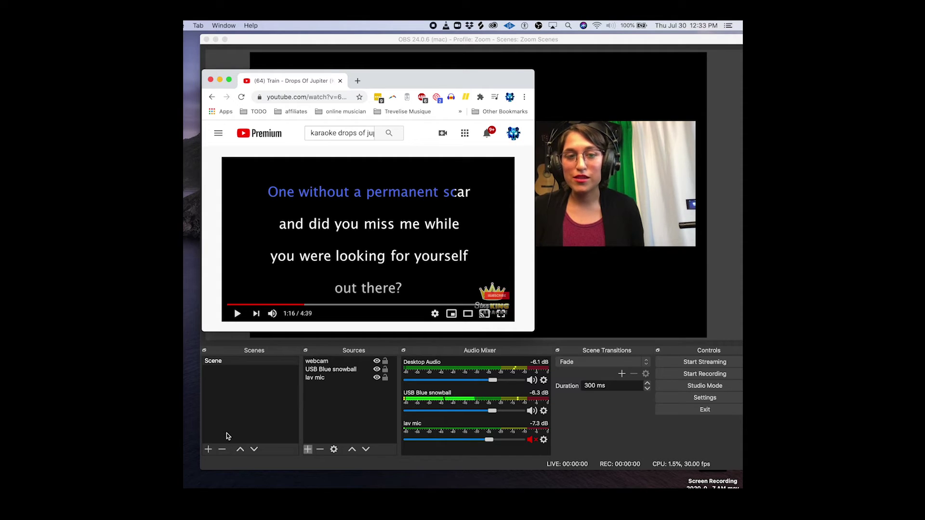
- Add a Window Capture source named 'karaoke window'
left_click(319, 432)
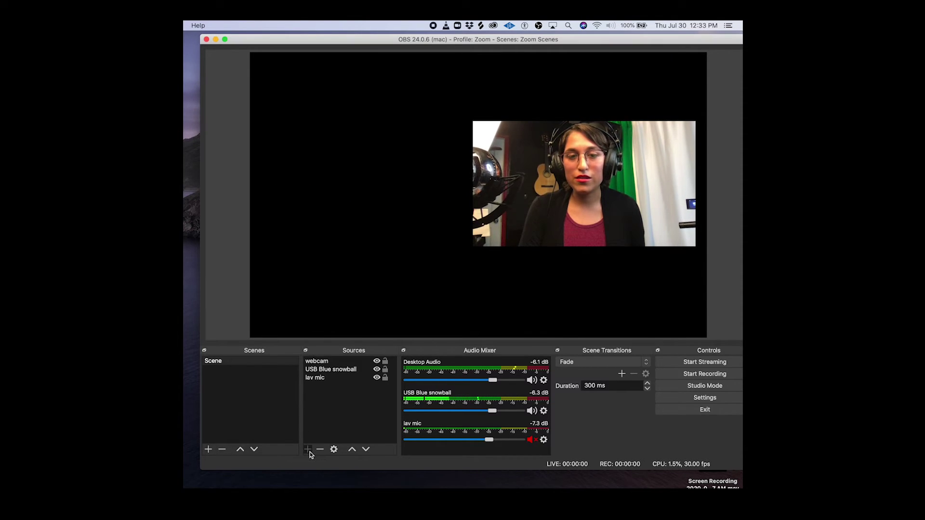
left_click(308, 449)
left_click(354, 430)
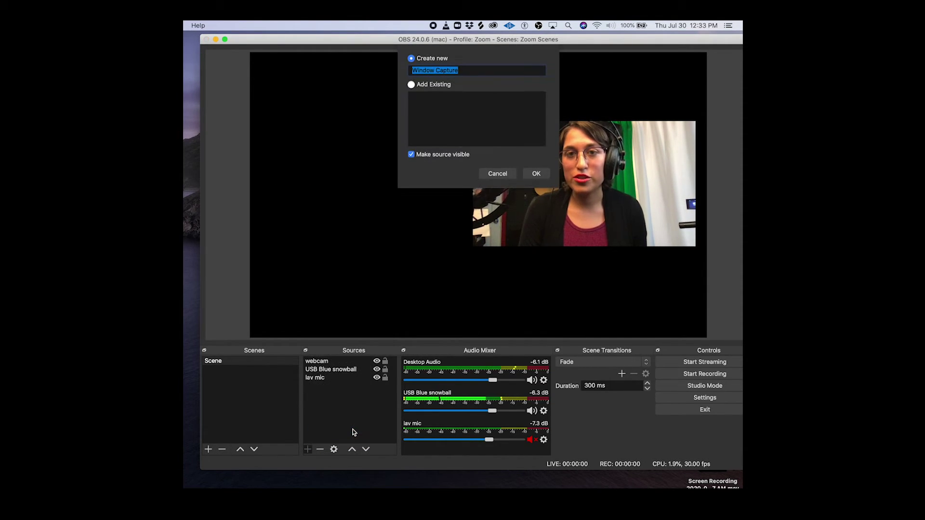
type("karok")
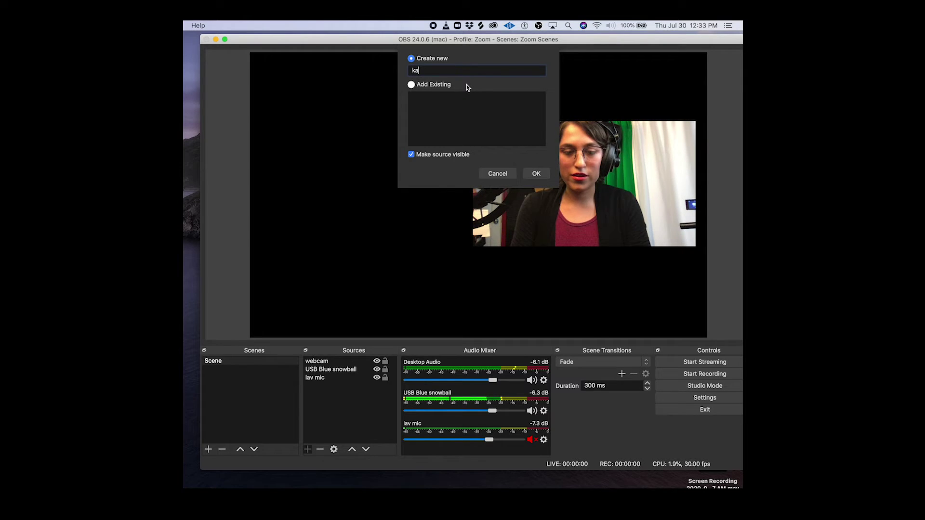
key("BackSpace")
key("BackSpace")
type("aoke ")
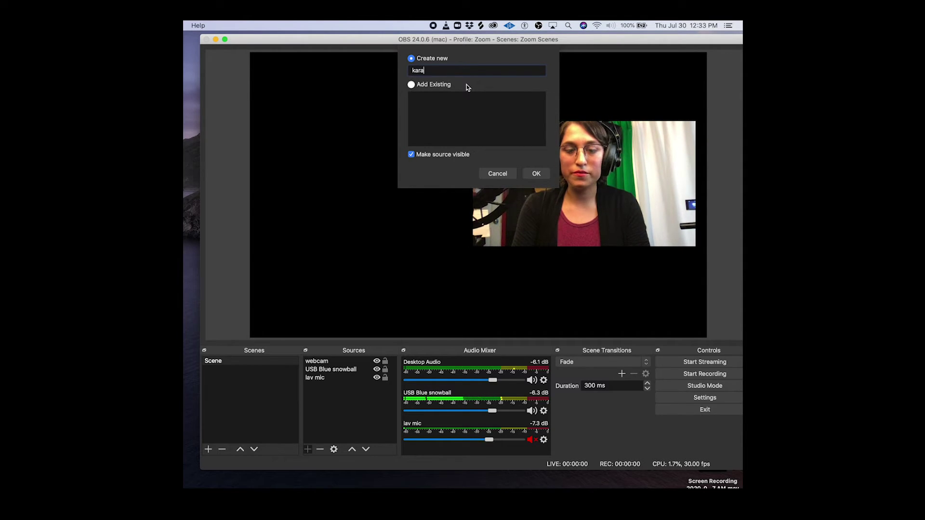
type("window")
key("Return")
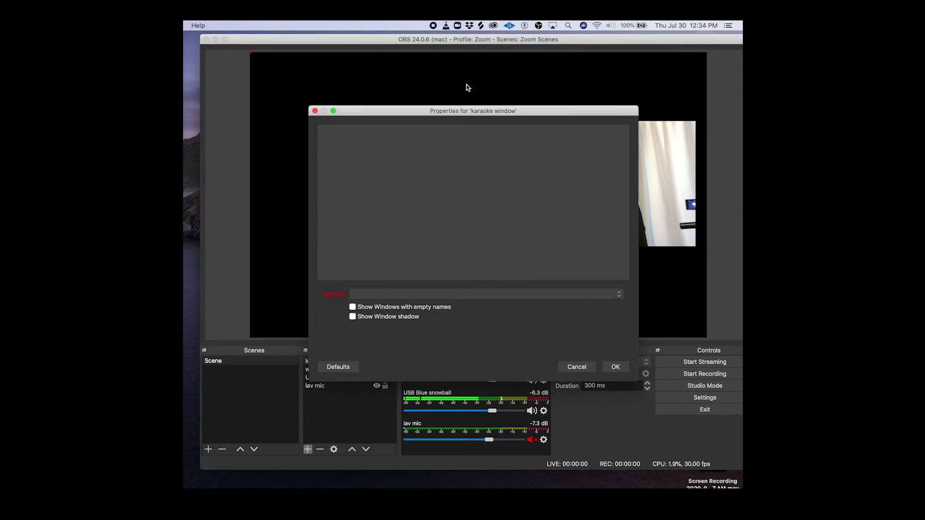
- Point the capture at the Google Chrome YouTube karaoke window
left_click(420, 295)
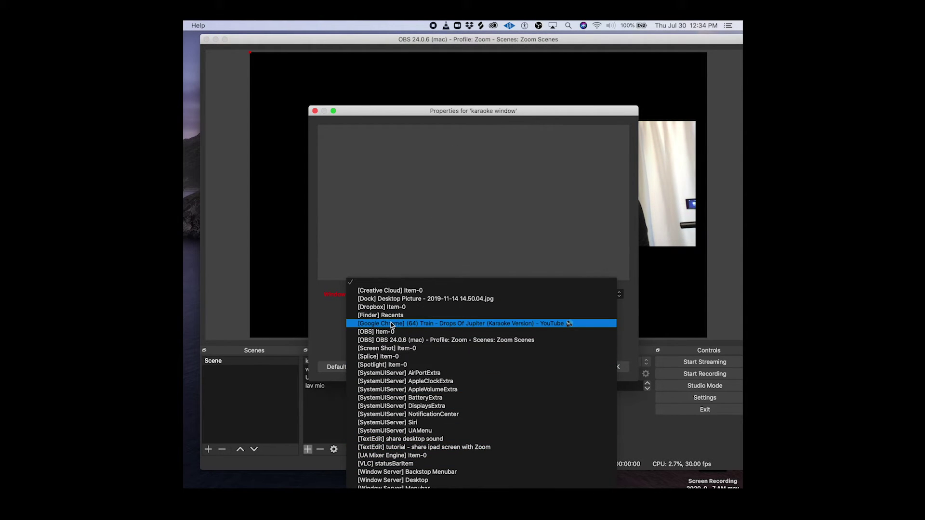
left_click(374, 326)
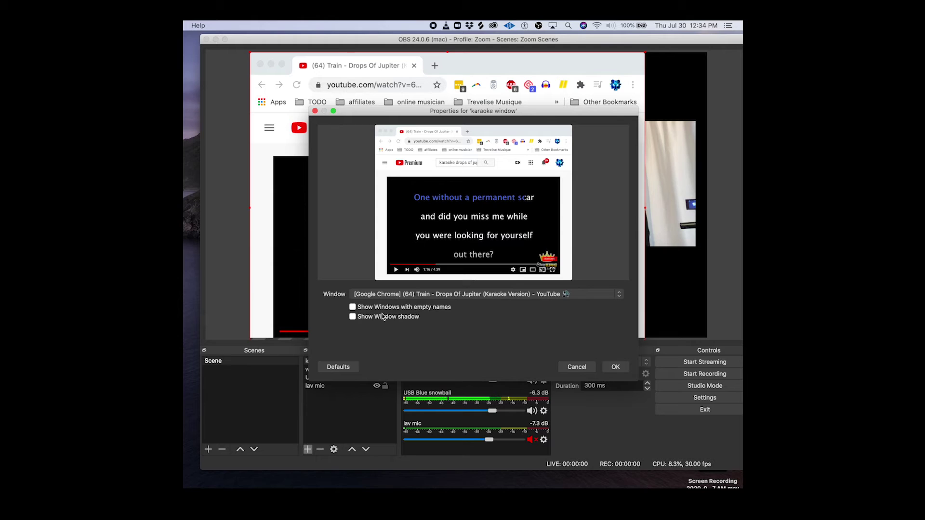
left_click(615, 369)
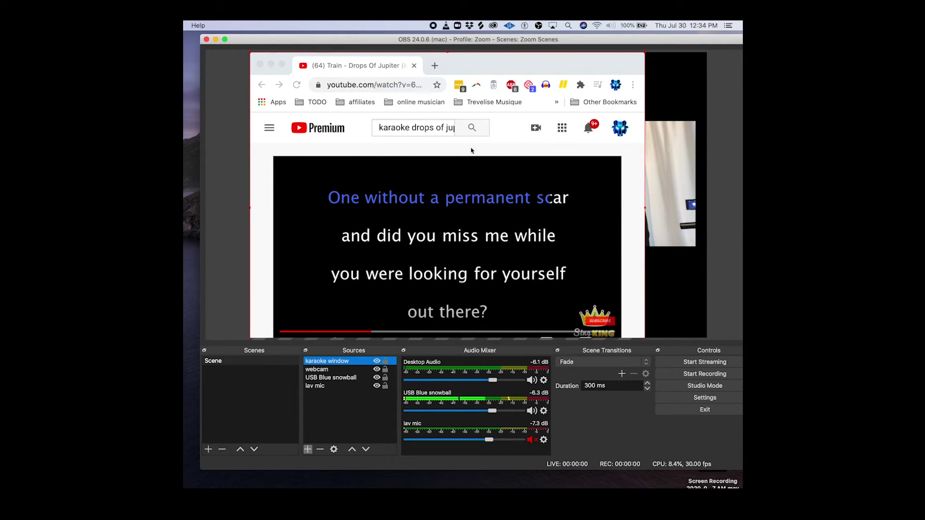
- Move the karaoke capture up and shrink it to uncover the webcam
left_click_drag(516, 178, 518, 120)
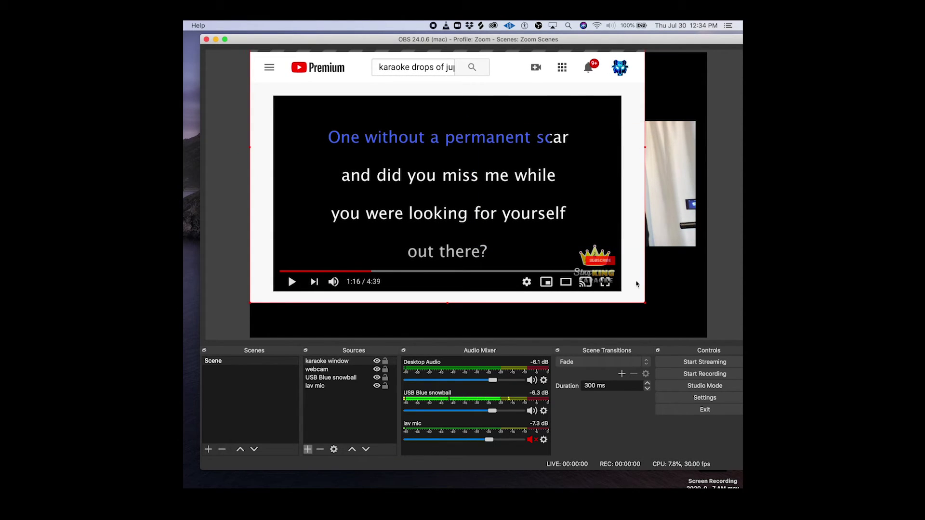
left_click_drag(647, 304, 620, 283)
mouse_move(510, 222)
left_mouse_down()
mouse_move(511, 186)
mouse_move(512, 266)
mouse_move(507, 229)
left_mouse_up()
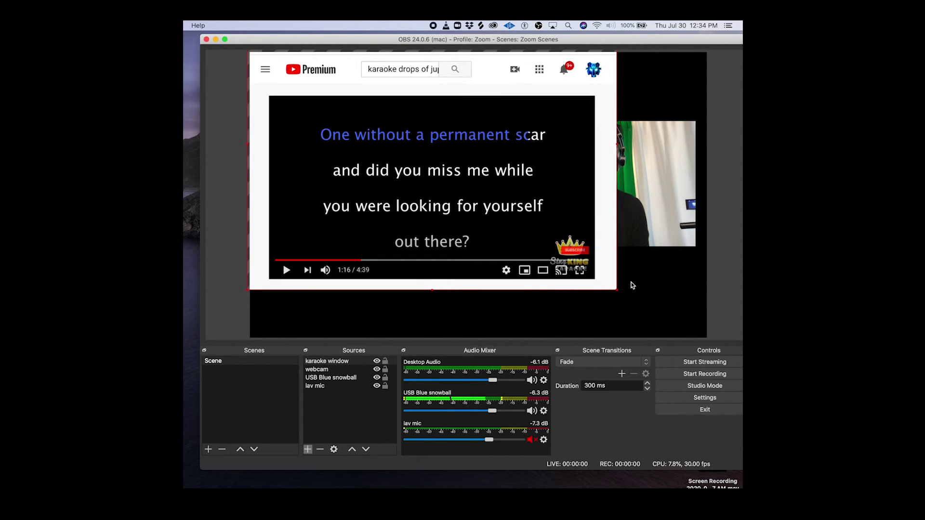
left_click_drag(619, 290, 557, 253)
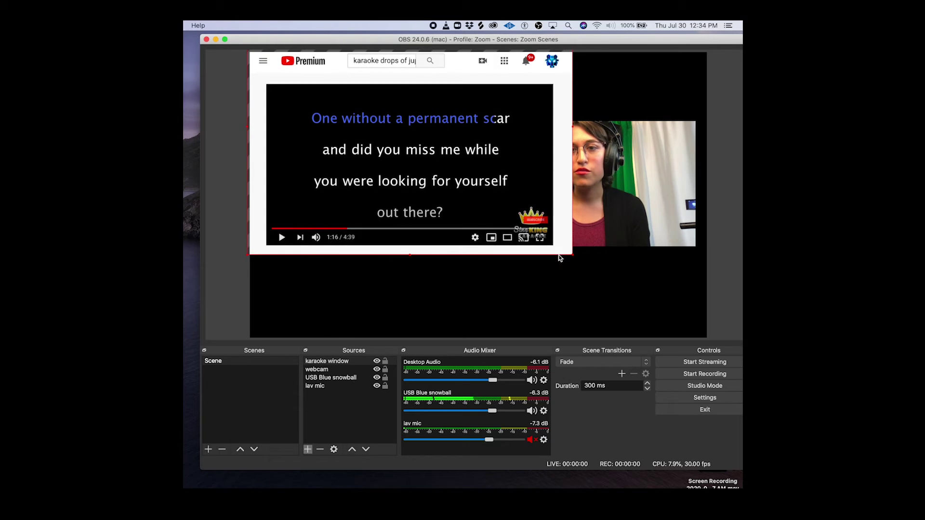
- Fine-tune the karaoke capture's size and position, then enlarge the webcam toward the upper left
left_click_drag(559, 178, 567, 240)
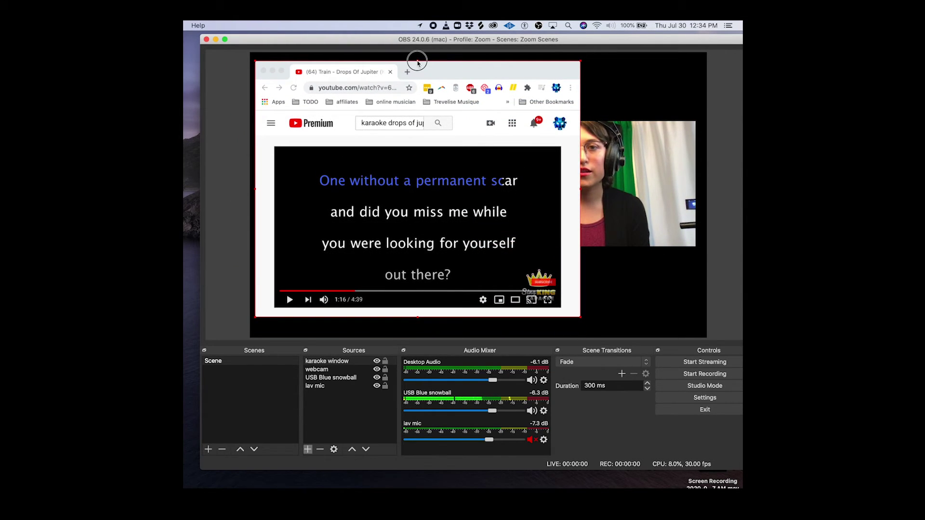
left_click_drag(417, 62, 412, 107)
left_click_drag(436, 155, 427, 61)
left_click_drag(605, 181, 613, 267)
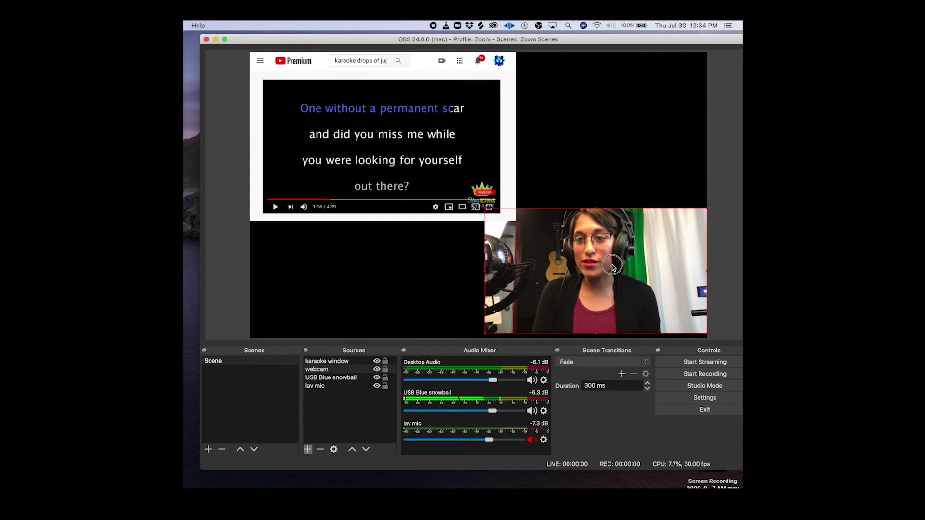
left_click_drag(485, 209, 458, 180)
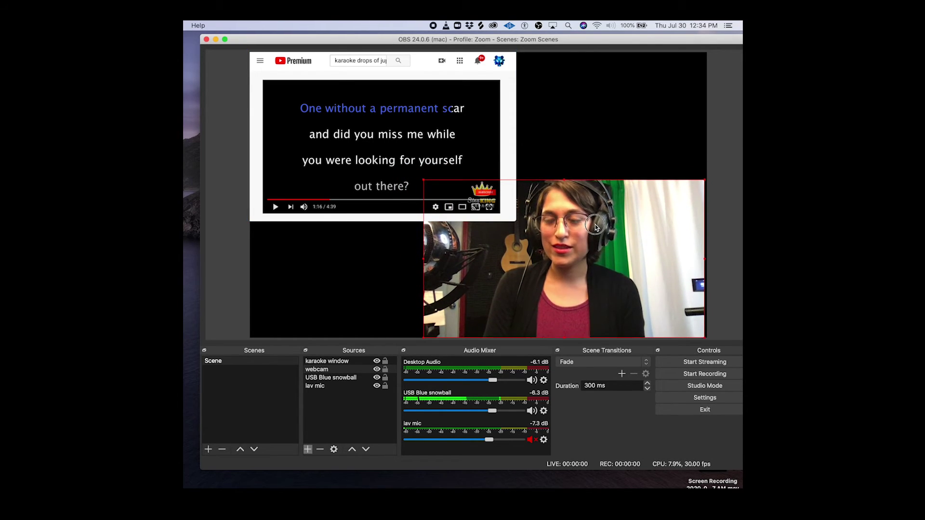
- Deselect the canvas source, start the karaoke video in Chrome, and return to OBS to record
left_click(589, 140)
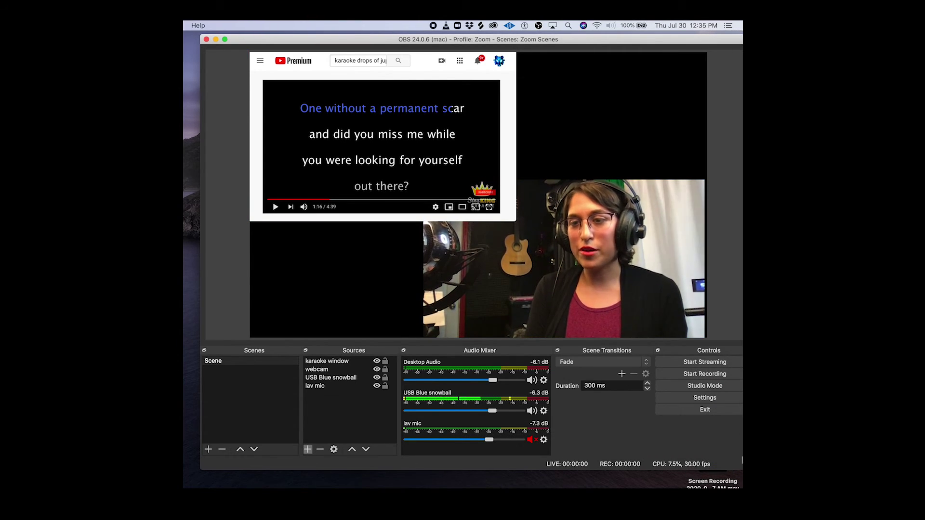
key("super+Tab")
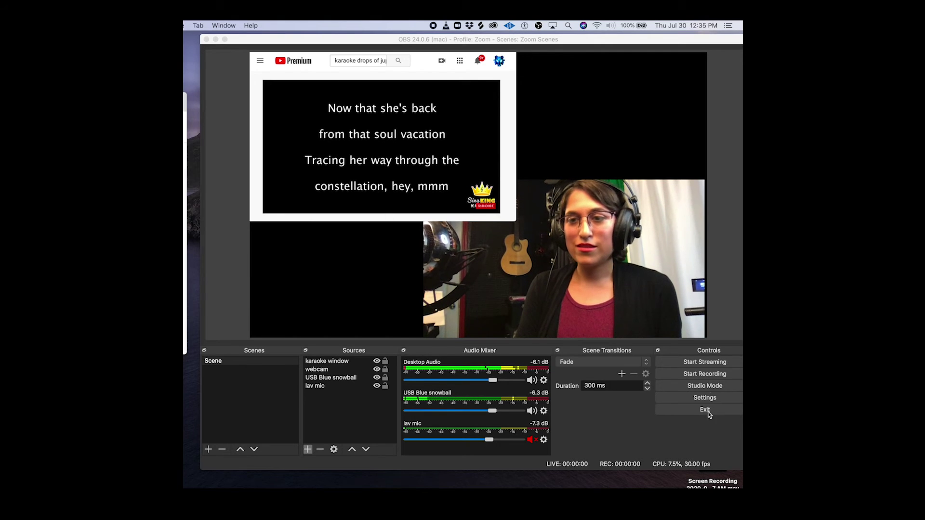
left_click(705, 375)
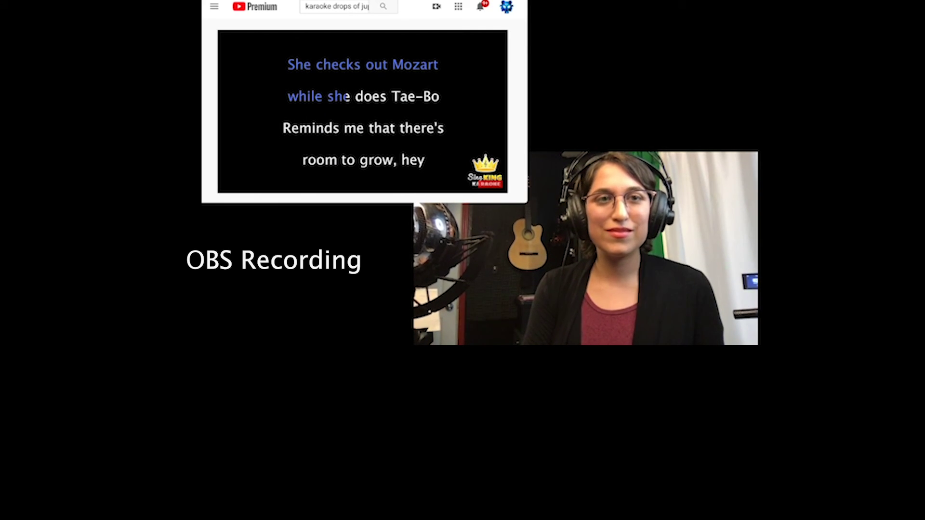
- Pause the karaoke video at 1:50 during the recorded performance
mouse_move(233, 185)
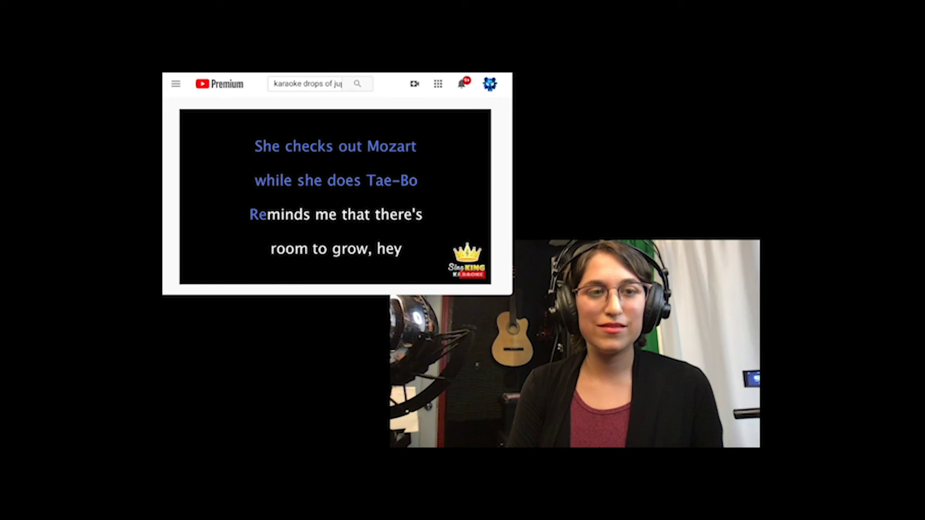
left_click(196, 275)
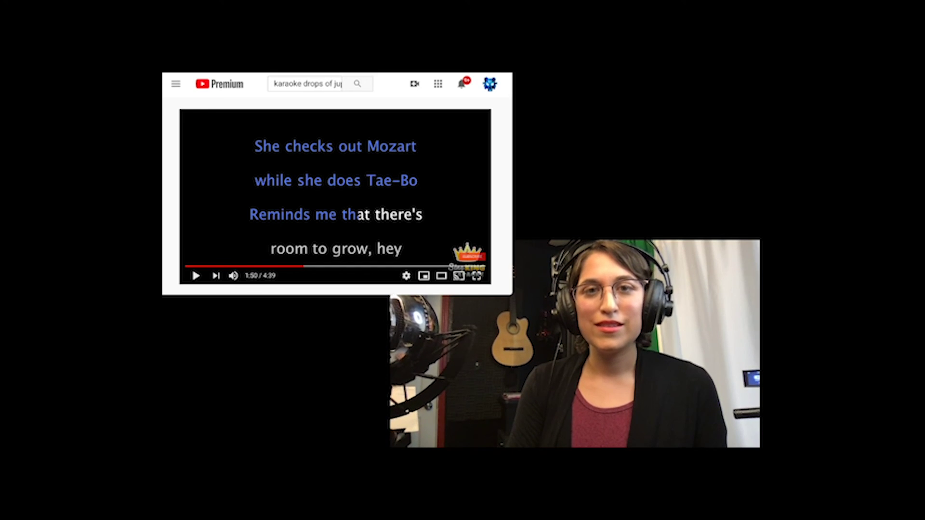